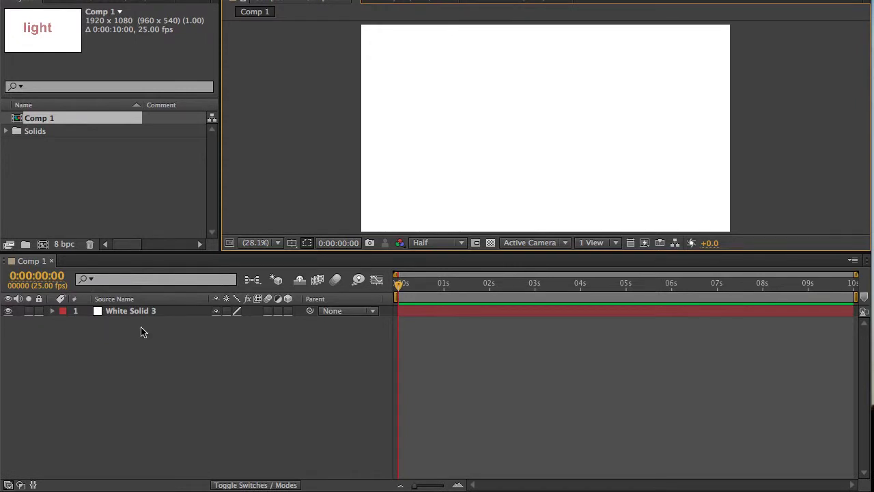
Step: Add a text layer reading 'light' above White Solid 3
left_click(145, 312)
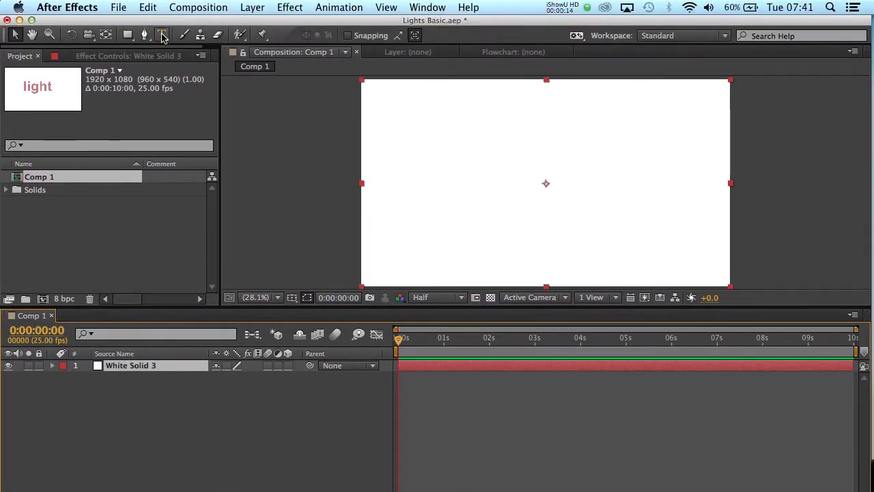
left_click(163, 36)
left_click(367, 163)
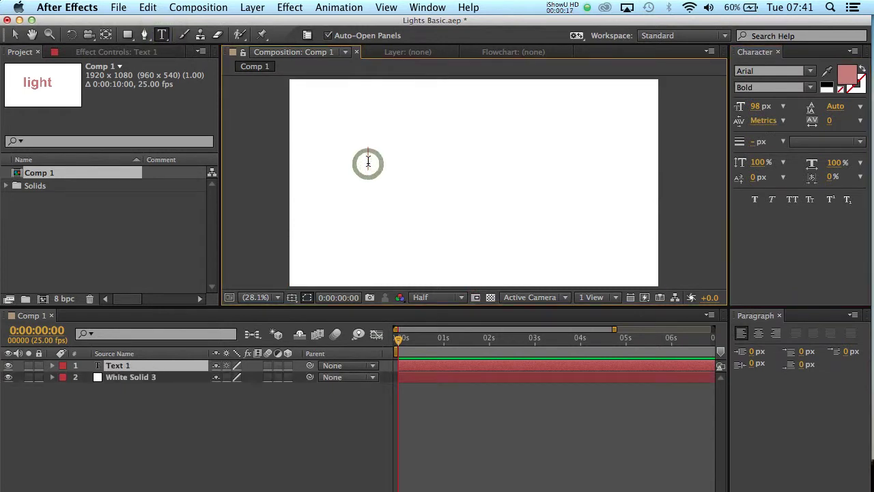
type("light")
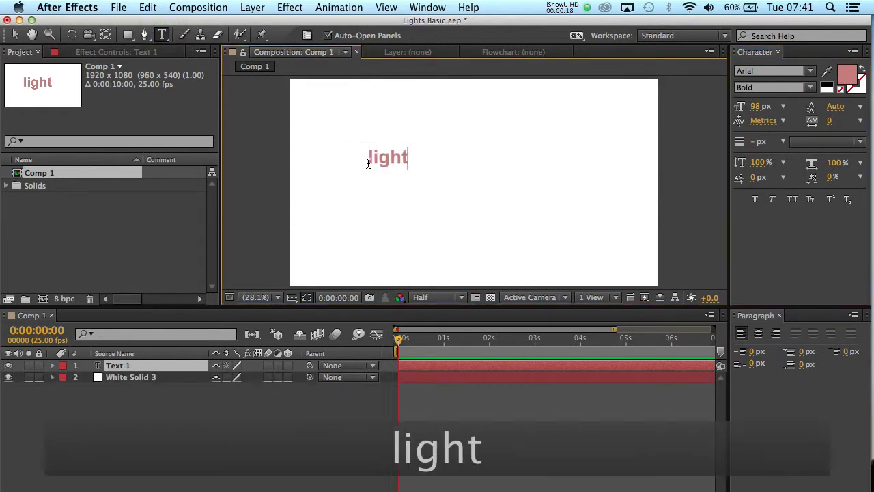
left_click(15, 34)
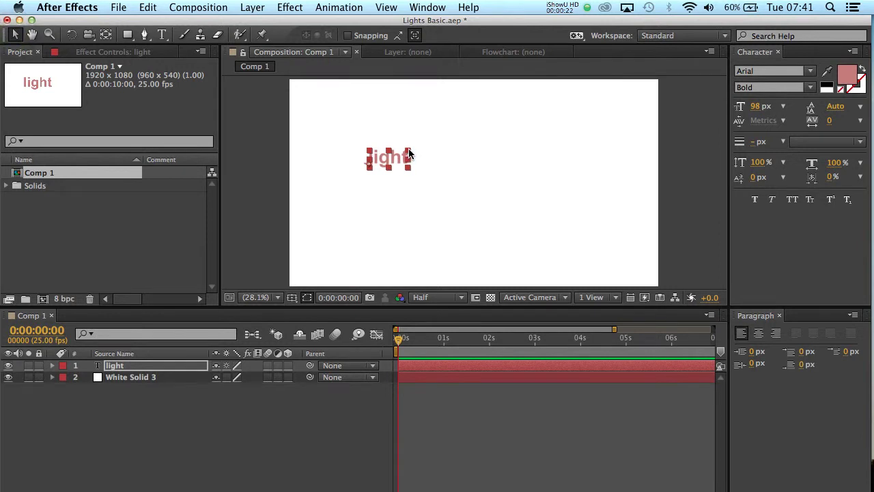
Step: Enlarge the 'light' text about fourfold, nudge it down-right, and close the Character panel
left_click_drag(409, 150, 527, 116)
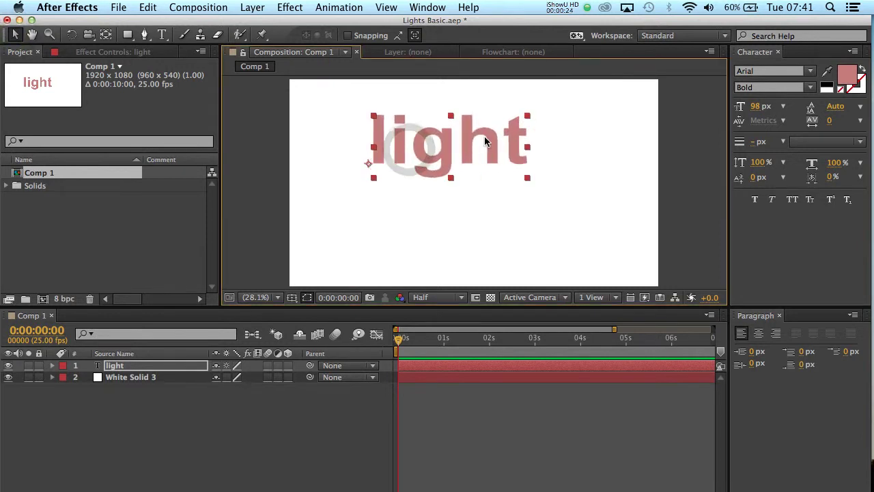
left_click_drag(492, 142, 502, 174)
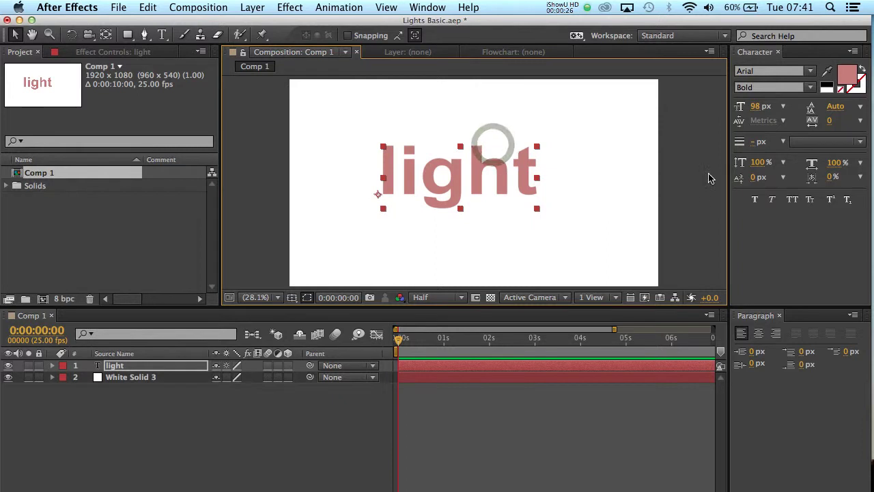
left_click(778, 52)
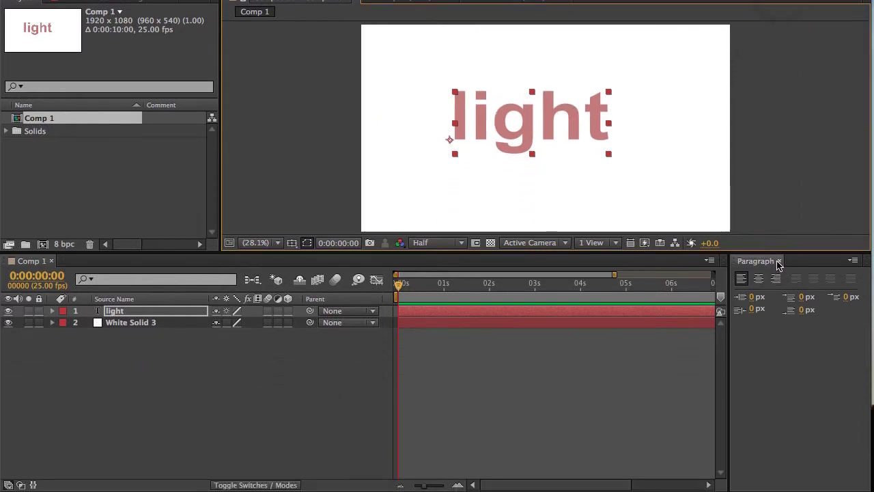
Step: Close the Paragraph panel and enable 3D for the light text and White Solid 3
left_click(779, 316)
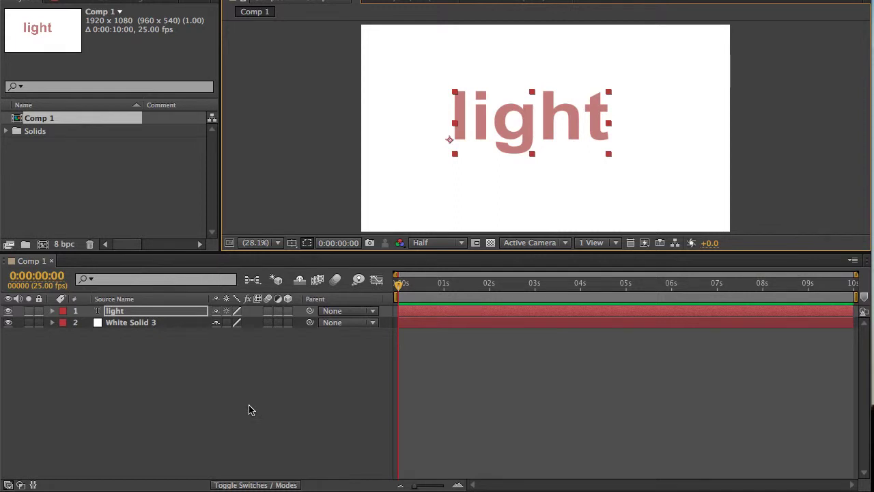
left_click(288, 311)
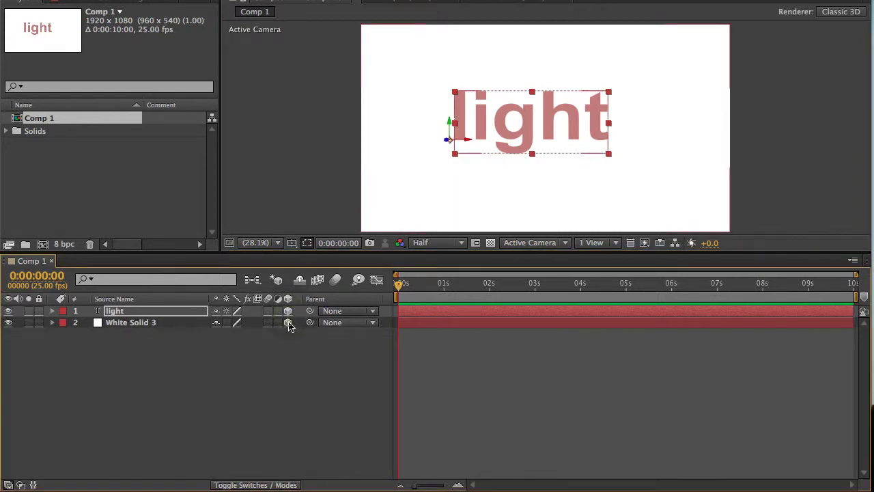
left_click(288, 323)
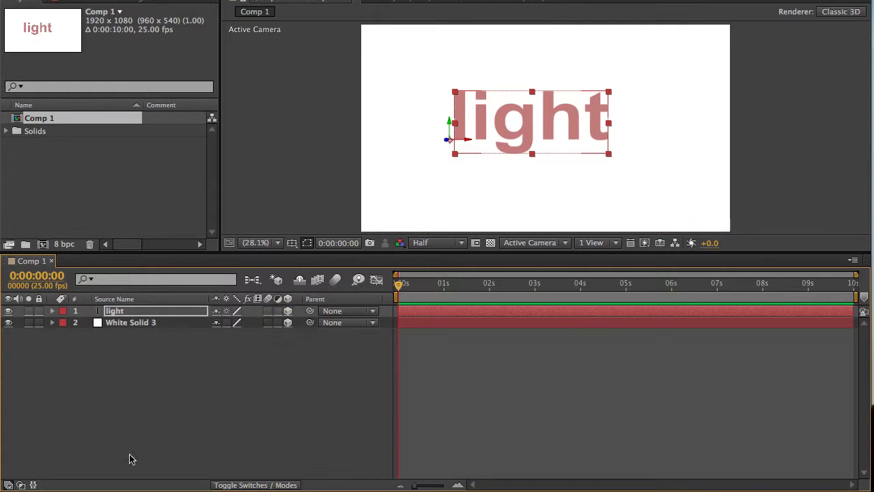
Step: Toggle between the mode and switch columns, leaving the light text's 3D switch on
left_click(246, 485)
left_click(245, 484)
left_click(246, 485)
left_click(246, 484)
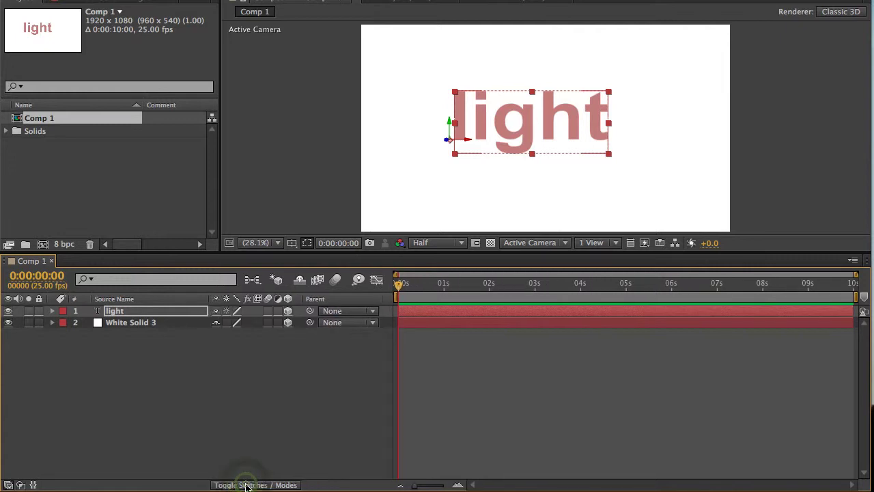
left_click(288, 312)
left_click(288, 312)
Step: Change the viewer layout to 2 Views – Horizontal and select the white solid
left_click(615, 244)
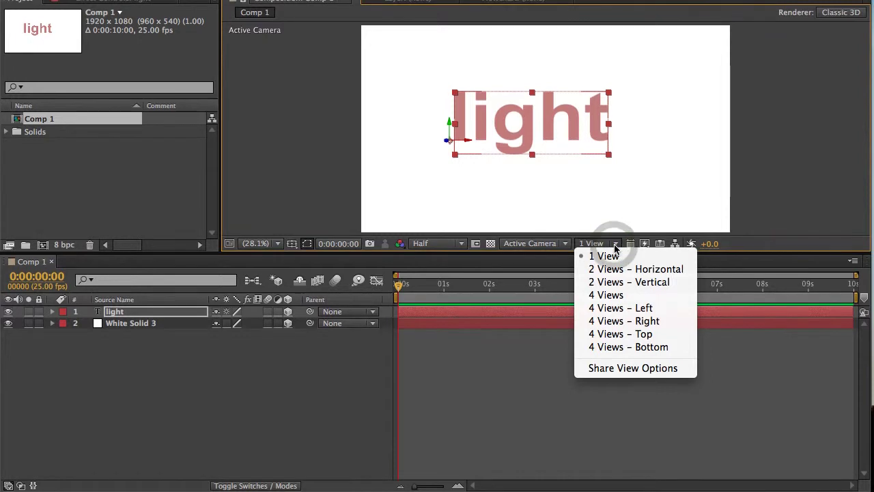
left_click(639, 270)
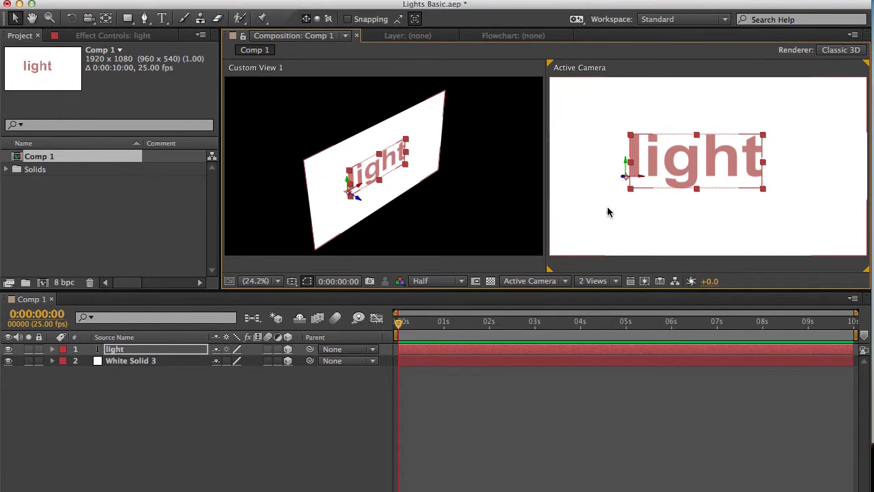
left_click(608, 213)
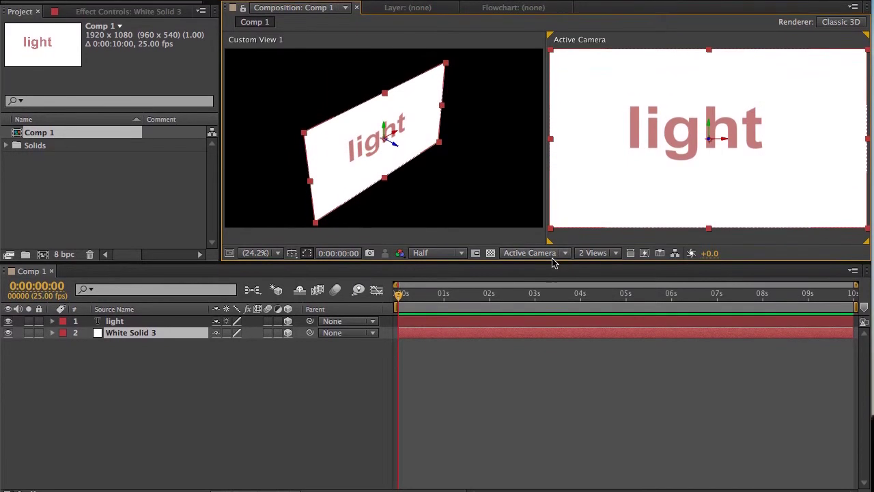
Step: Keep Custom View 1 as the left panel's view beside the Active Camera
left_click(564, 254)
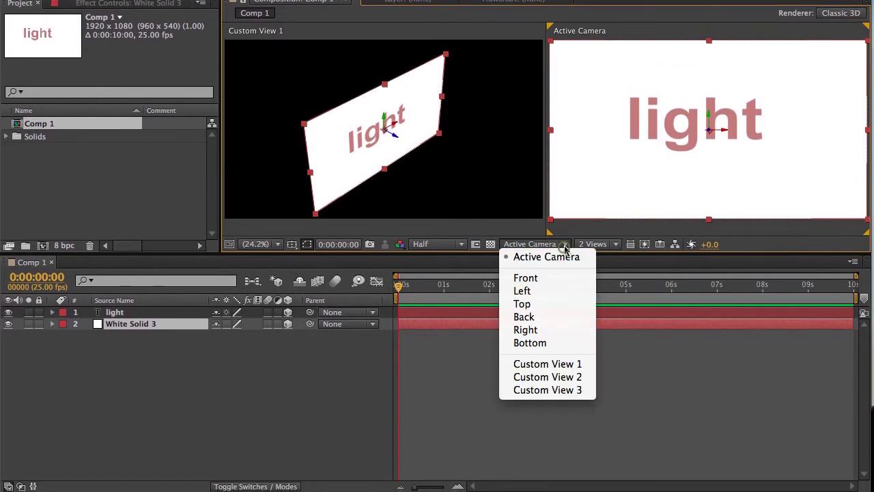
left_click(550, 255)
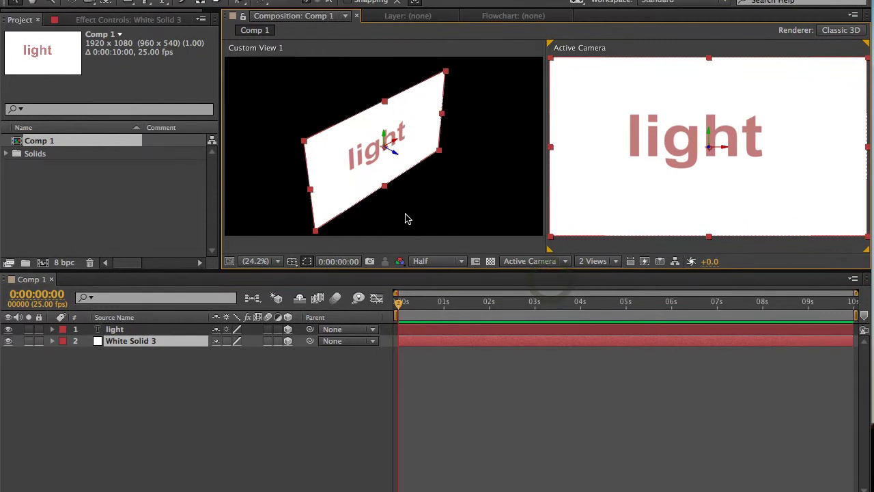
left_click(407, 198)
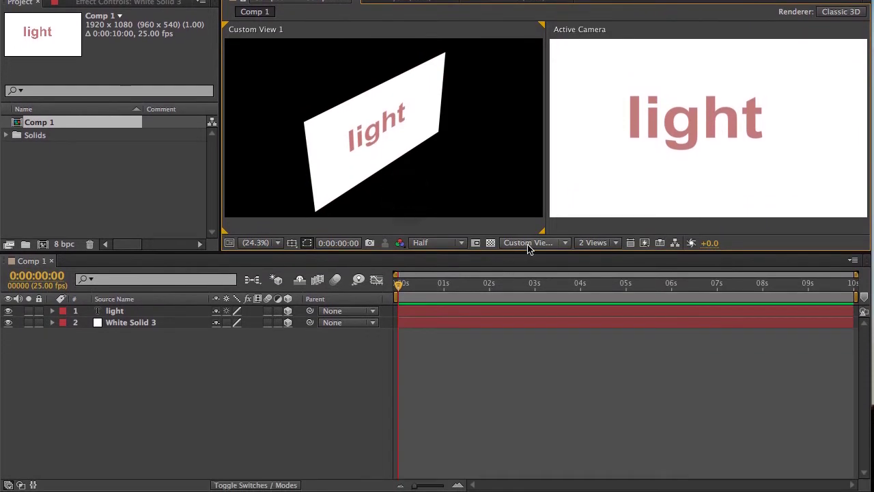
left_click(528, 282)
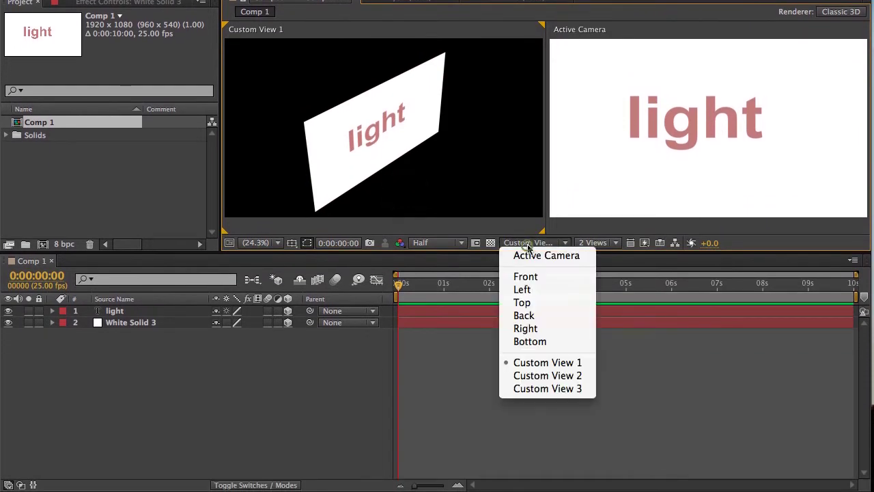
left_click(553, 364)
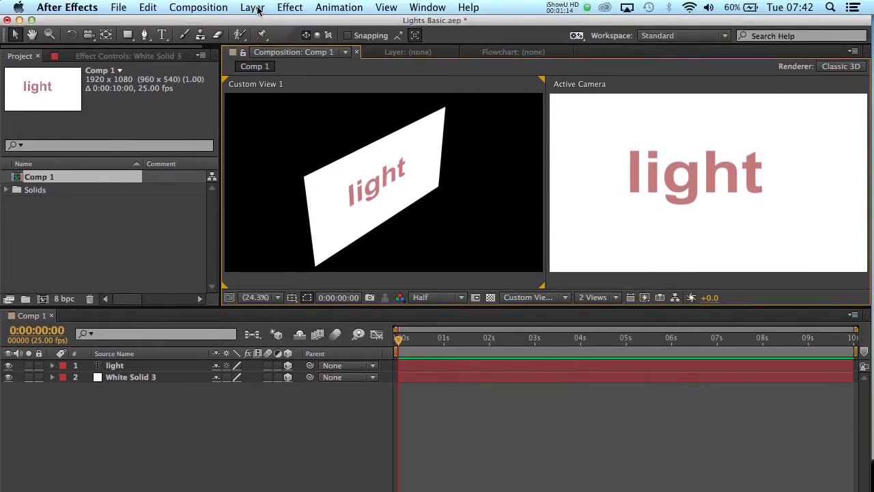
Step: Create Spot light 'Light 1' with Casts Shadows enabled via Layer > New > Light
left_click(252, 7)
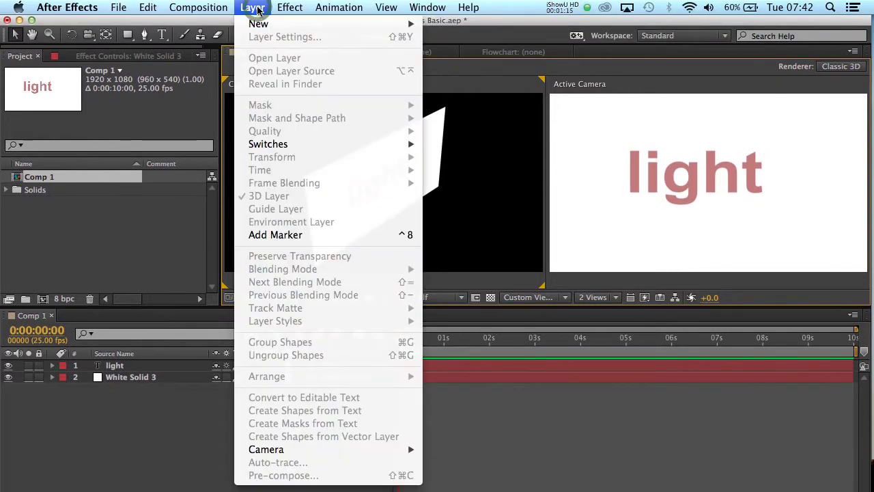
mouse_move(268, 25)
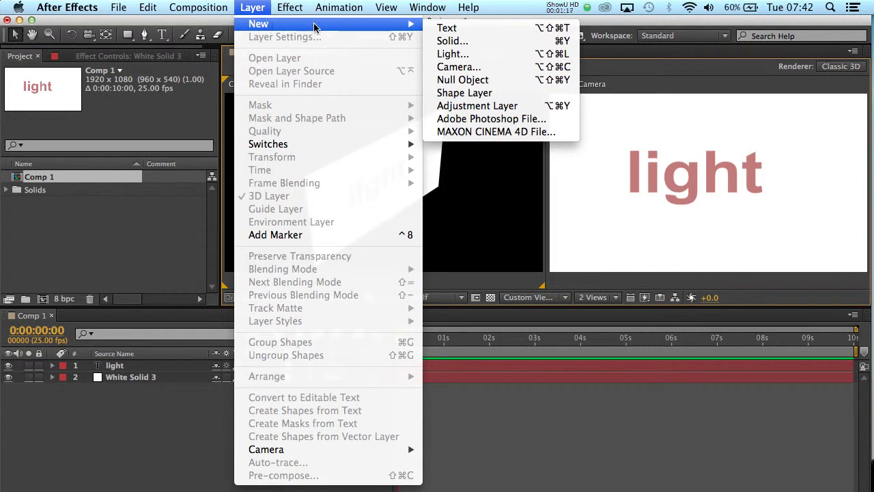
left_click(462, 54)
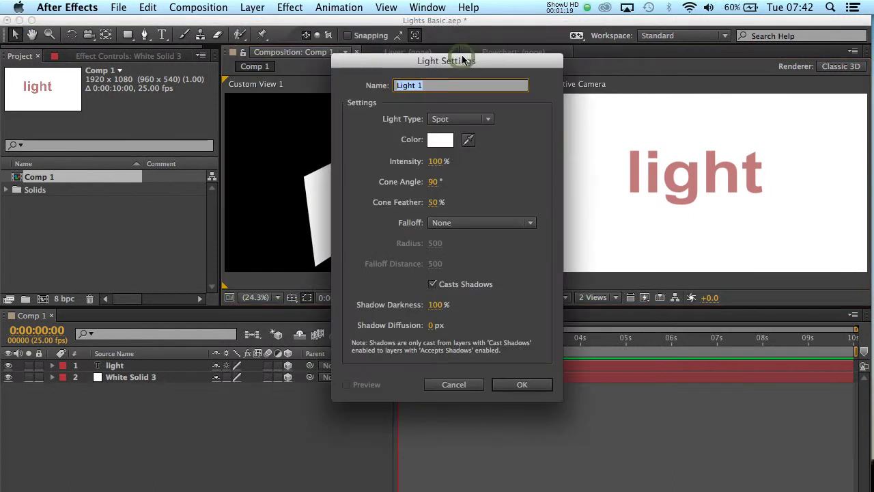
left_click(440, 120)
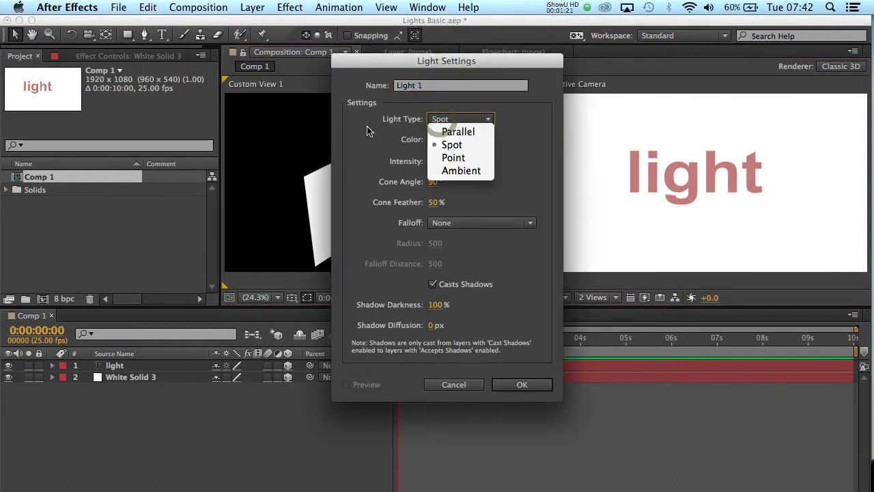
left_click(459, 146)
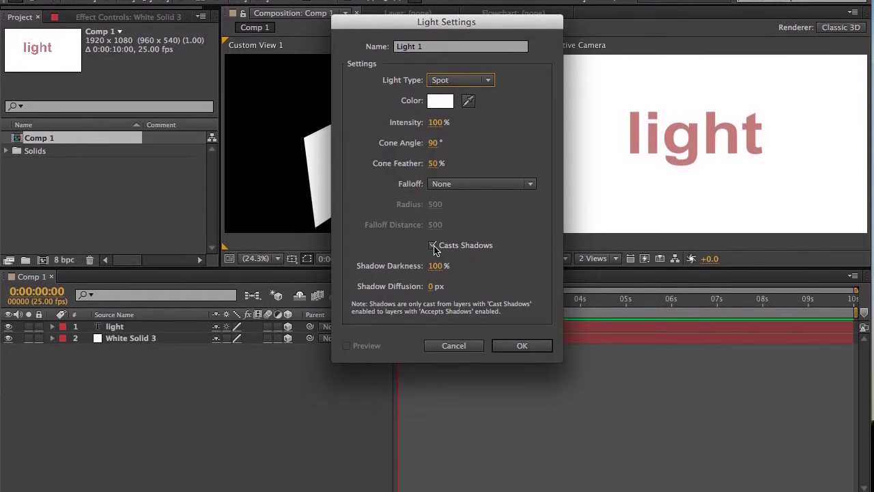
left_click(434, 248)
left_click(434, 247)
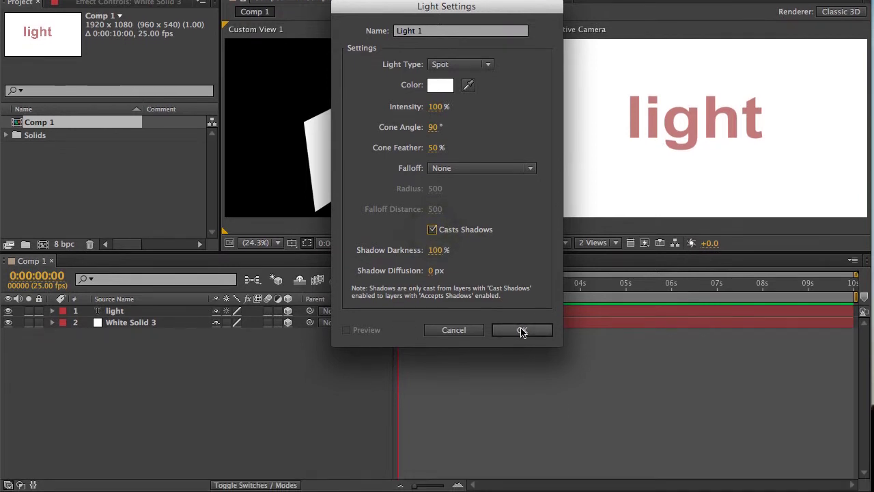
left_click(513, 345)
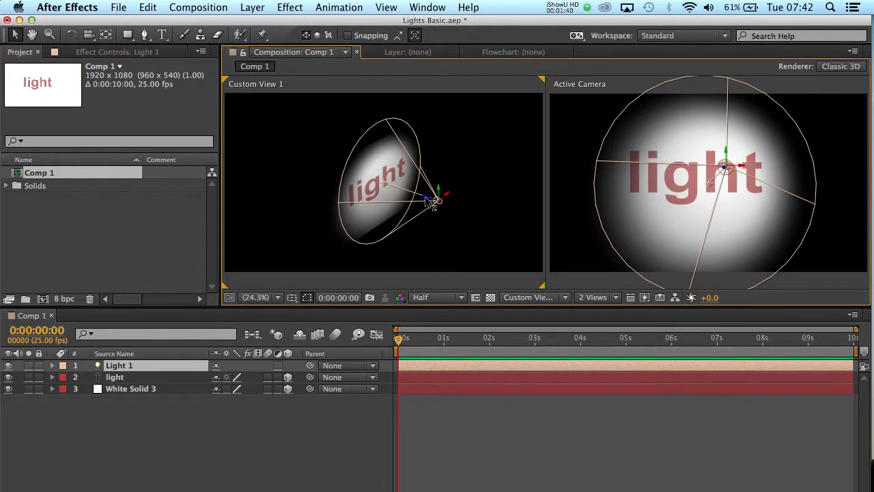
Step: Drag the spotlight up and right so its beam falls across the text and solid
left_click_drag(432, 202, 484, 160)
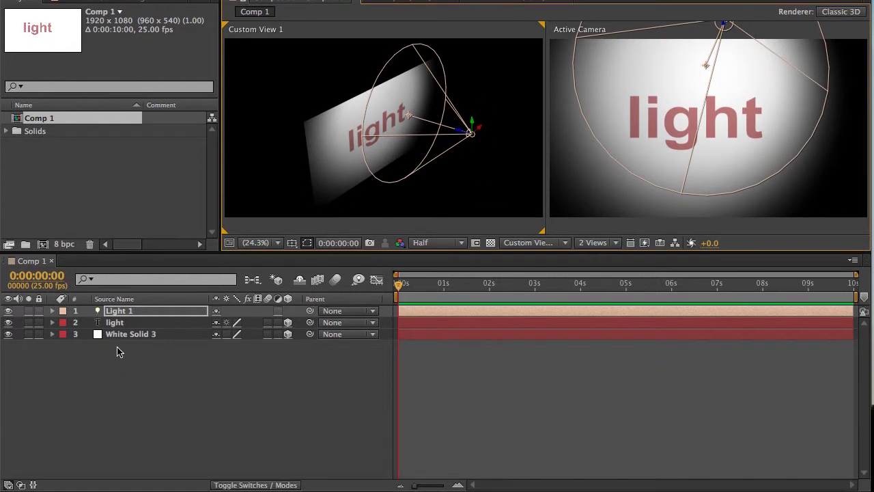
Step: Select the light text layer and drag it forward along Z toward the camera
left_click(116, 323)
left_click(117, 325)
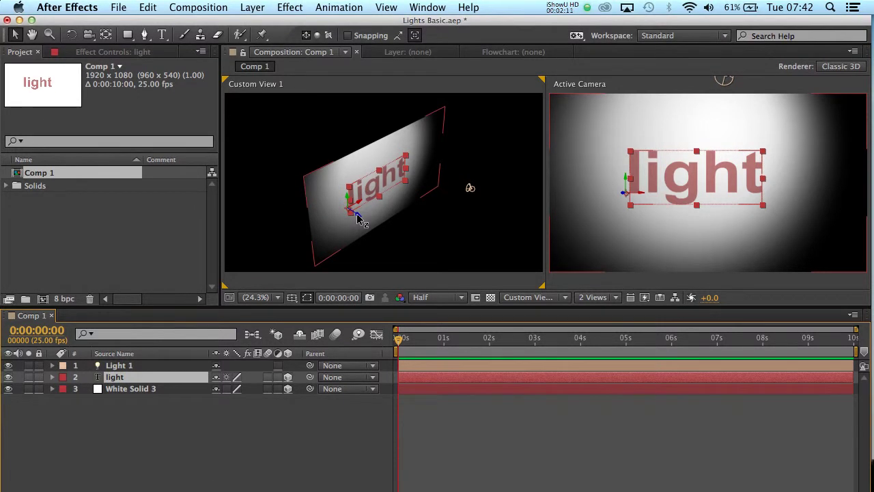
left_click_drag(356, 217, 384, 229)
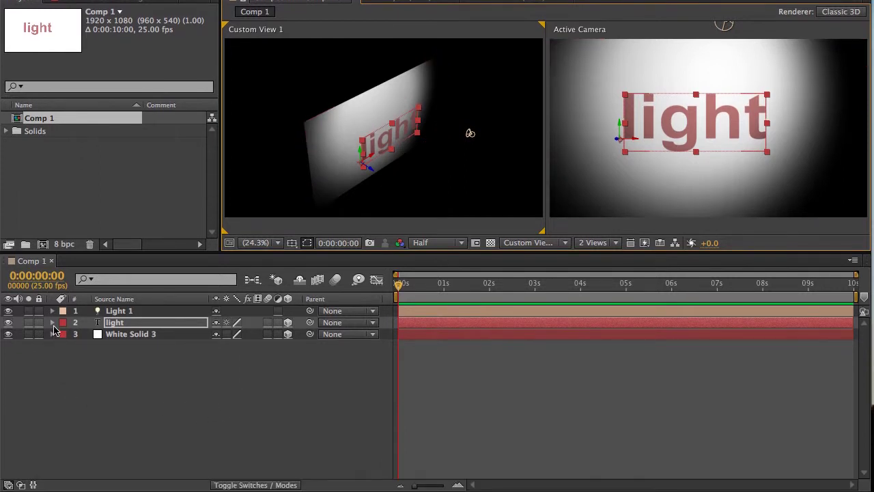
Step: Set Casts Shadows to On in the light text's Material Options, then collapse the layer
left_click(52, 322)
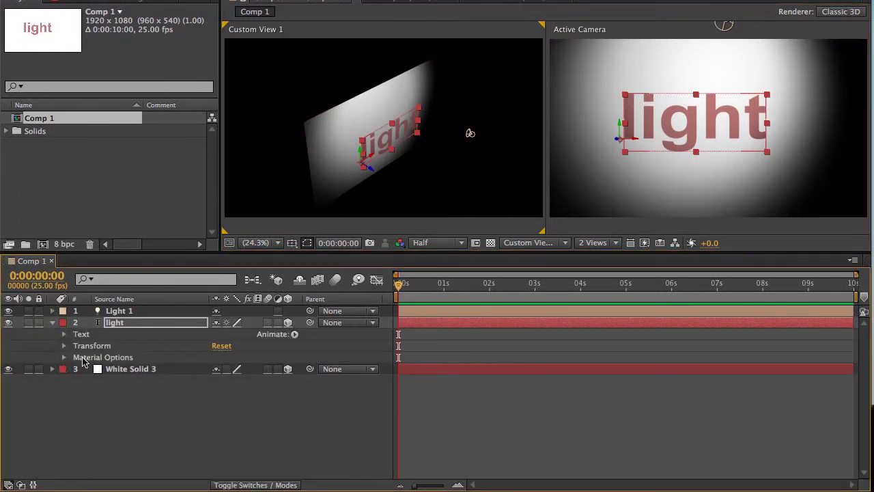
left_click(83, 360)
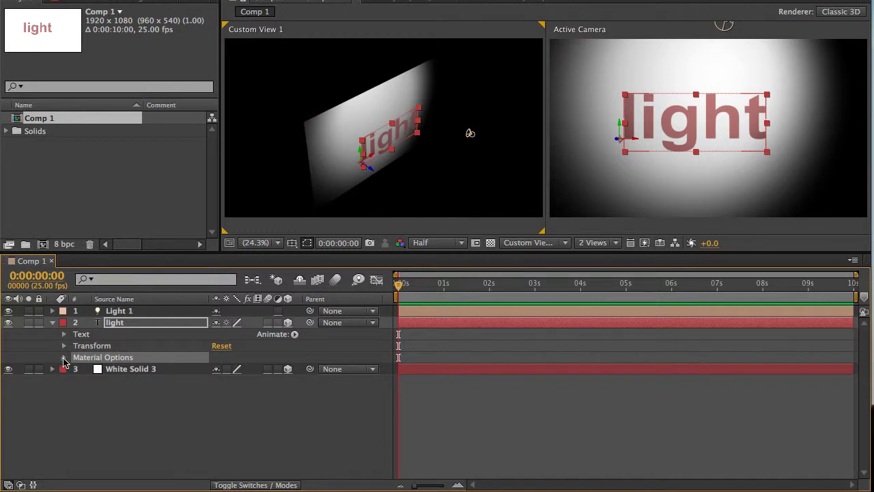
left_click(64, 358)
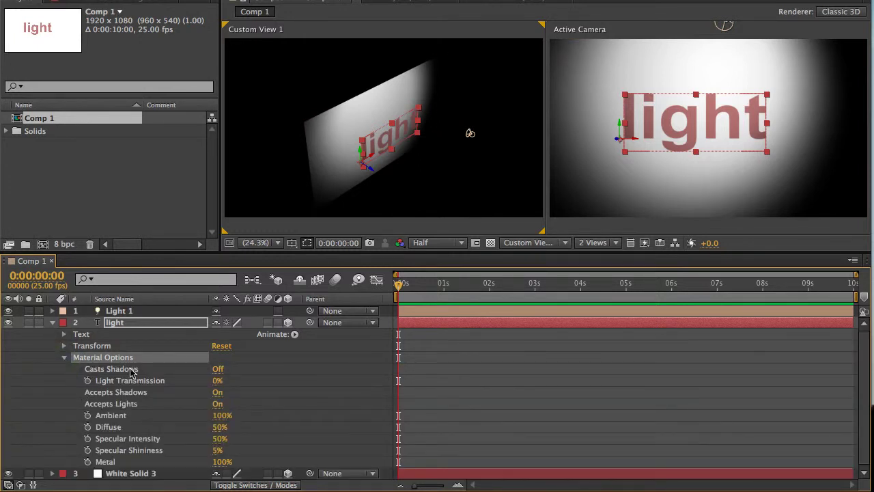
left_click(217, 369)
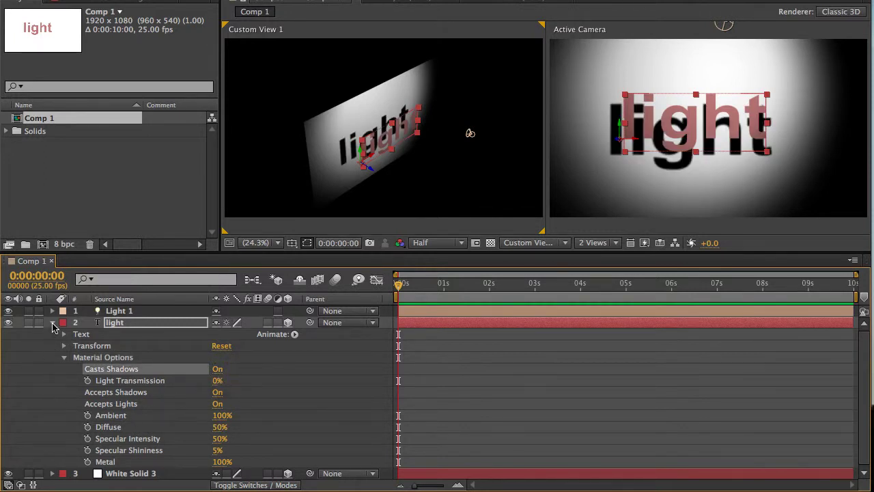
left_click(53, 325)
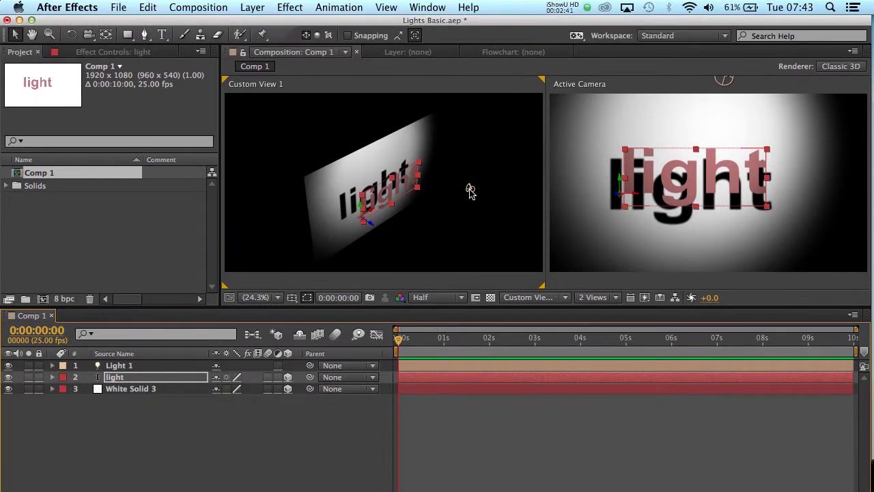
Step: Select Light 1 and nudge it so the text's shadow falls lower on the solid
left_click(470, 162)
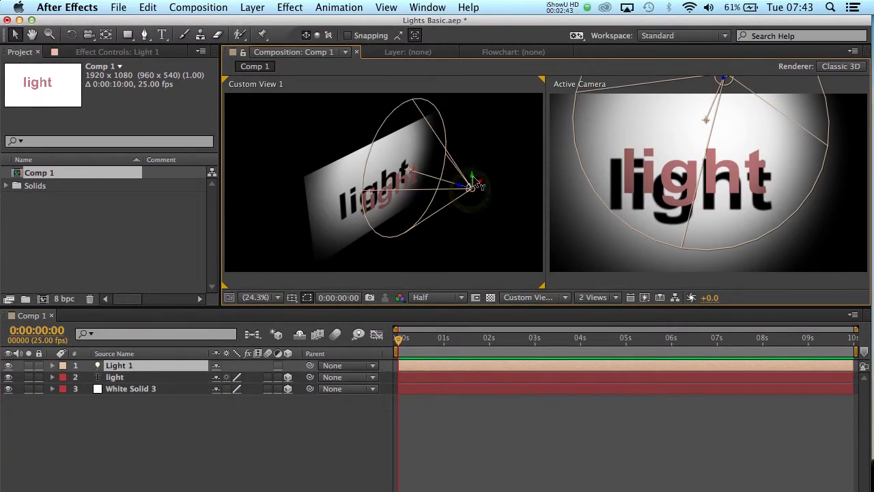
mouse_move(476, 181)
left_mouse_down()
mouse_move(478, 161)
mouse_move(485, 246)
mouse_move(486, 209)
mouse_move(443, 238)
mouse_move(507, 175)
mouse_move(462, 233)
mouse_move(498, 190)
mouse_move(461, 230)
mouse_move(467, 181)
mouse_move(484, 179)
left_mouse_up()
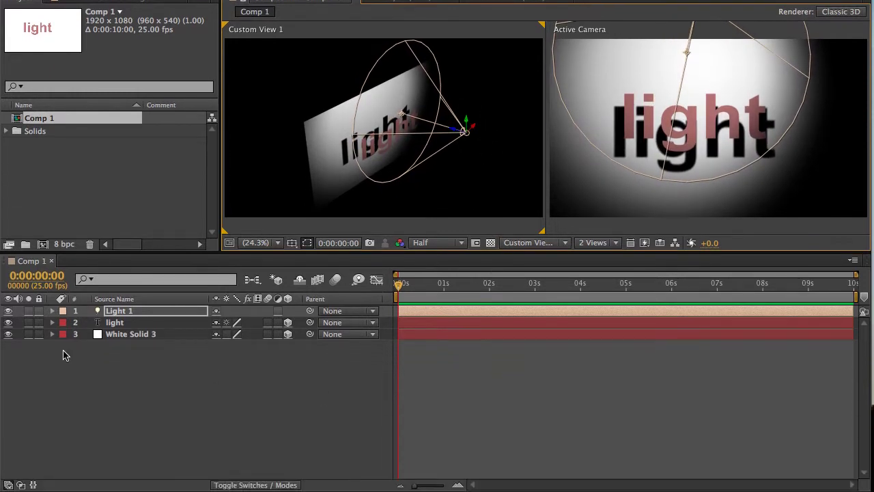
Step: Open Light 1's Light Options, scrub Intensity up to 299%, then enter 100% again
left_click(53, 311)
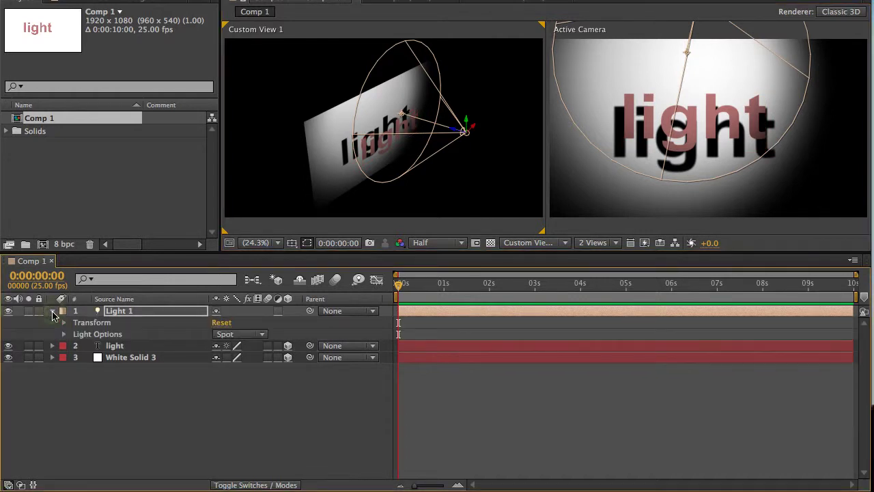
left_click(64, 334)
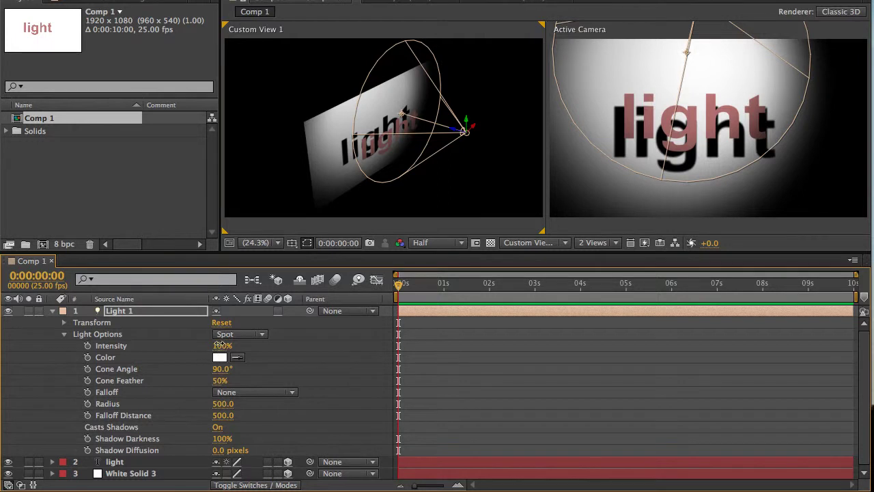
left_click_drag(220, 345, 178, 337)
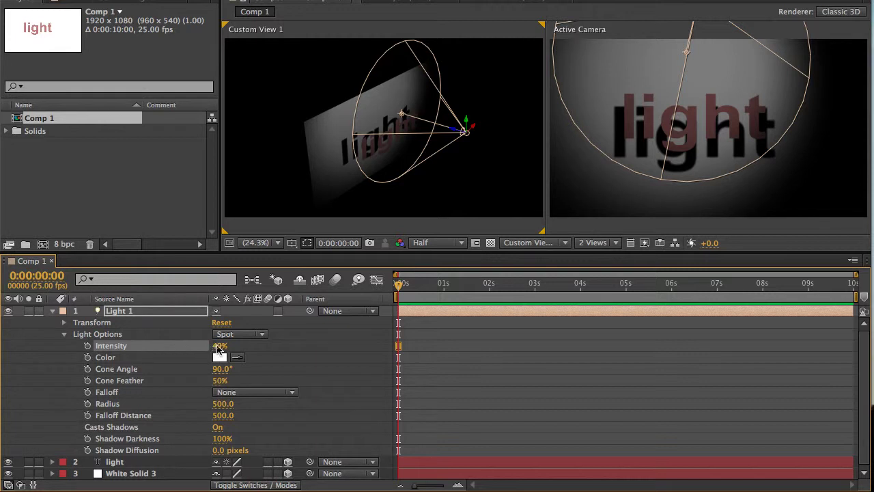
type("100")
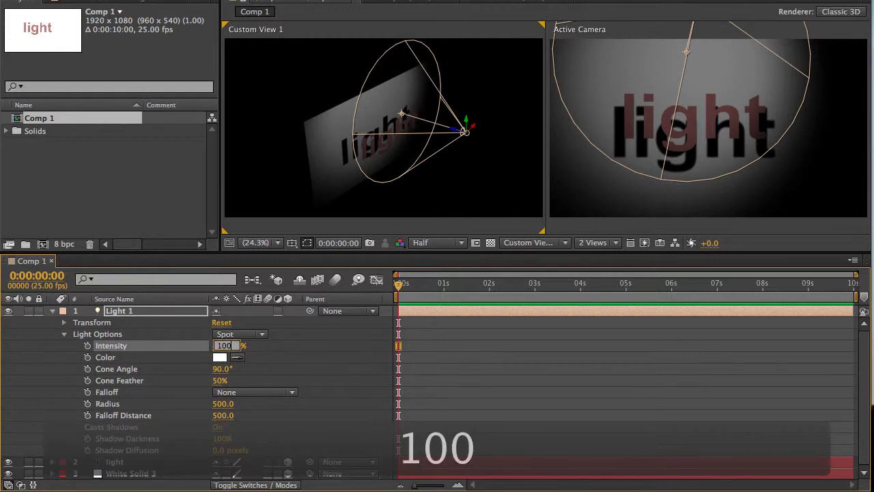
left_click(287, 365)
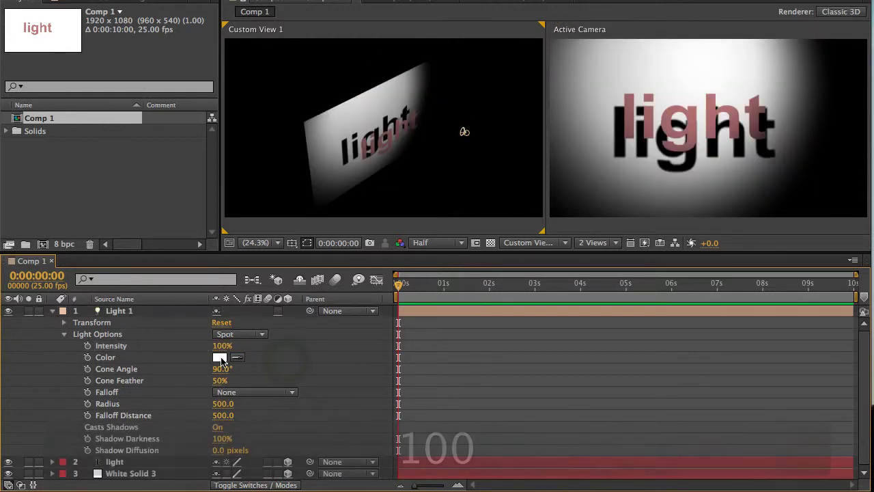
left_click(220, 357)
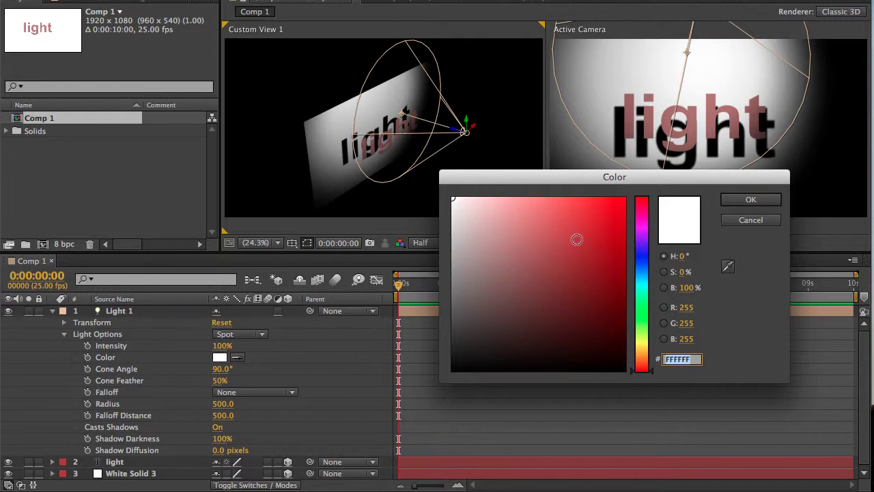
left_click(642, 263)
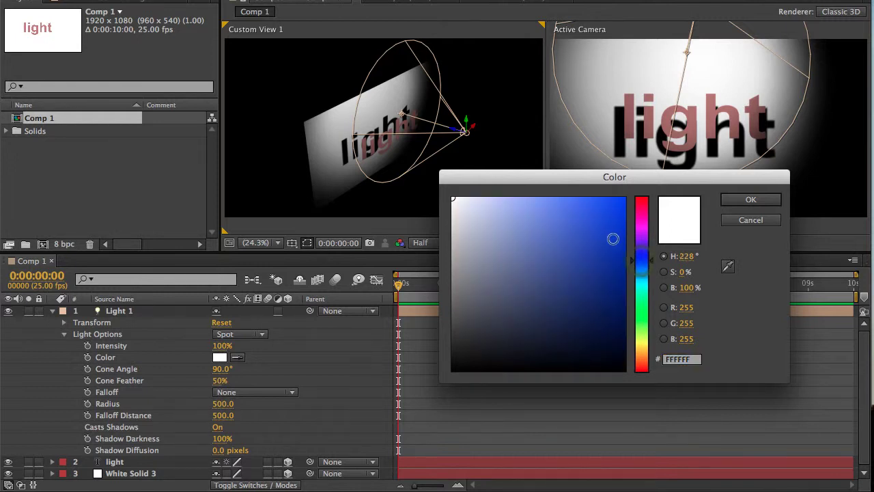
left_click(614, 242)
left_click(750, 219)
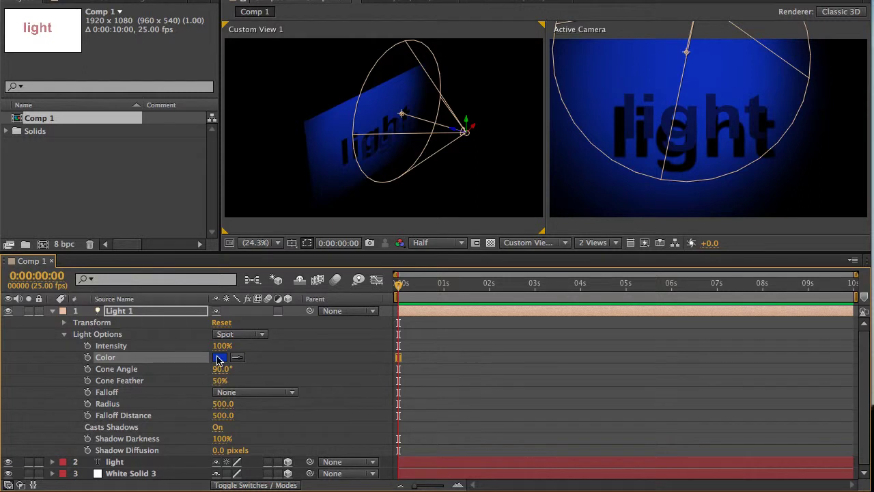
left_click(219, 357)
left_click_drag(462, 245, 451, 205)
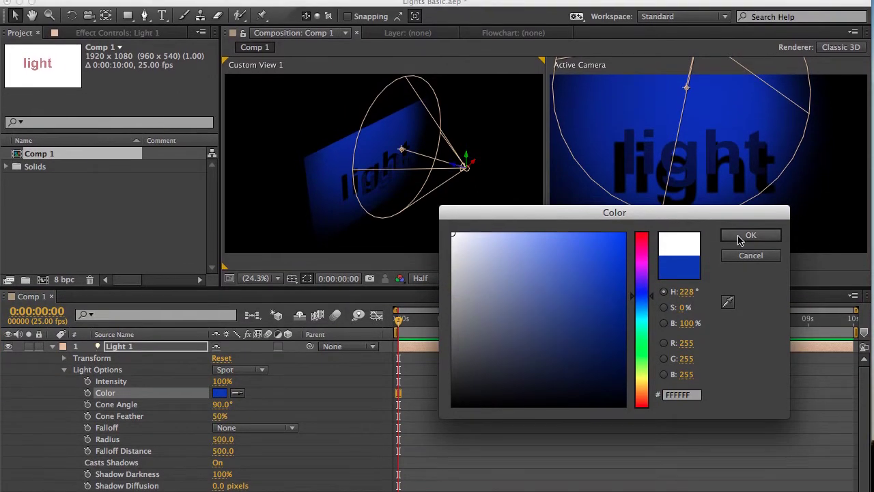
left_click(750, 237)
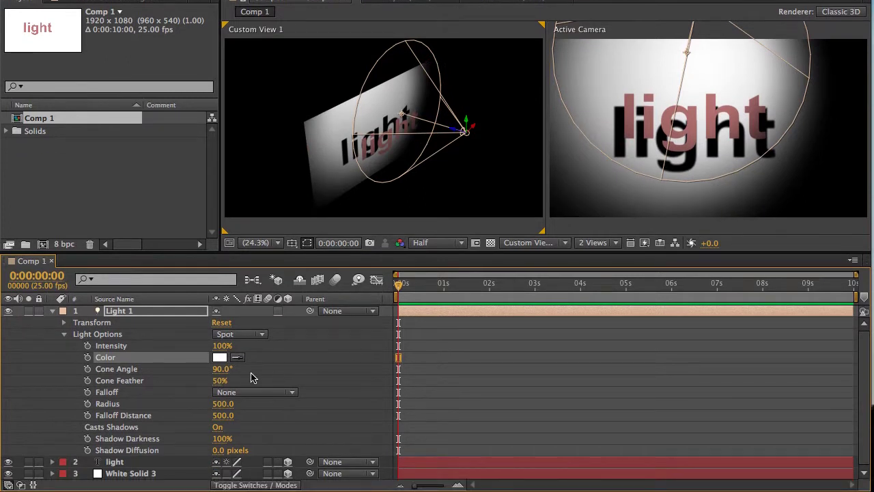
Step: Narrow Light 1's Cone Angle to 70° and drag it to re-centre the spot on the text
mouse_move(225, 368)
left_mouse_down()
mouse_move(196, 369)
mouse_move(234, 369)
mouse_move(211, 369)
left_mouse_up()
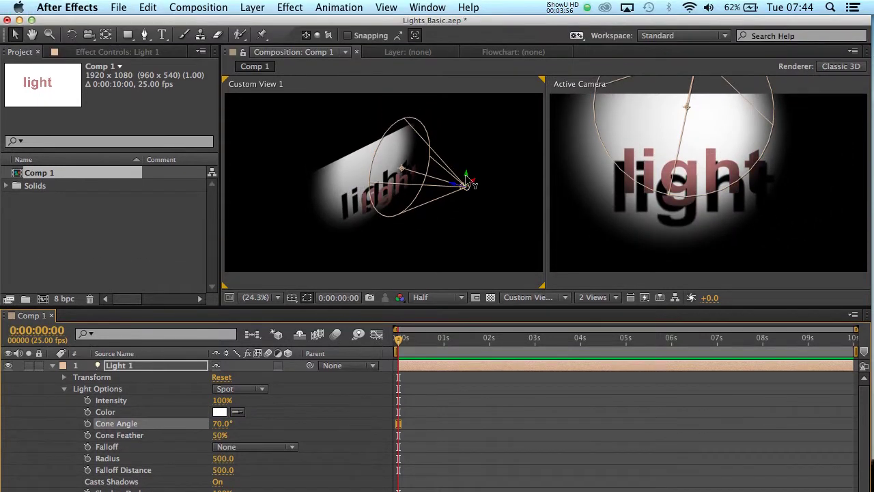
left_click_drag(467, 184, 465, 200)
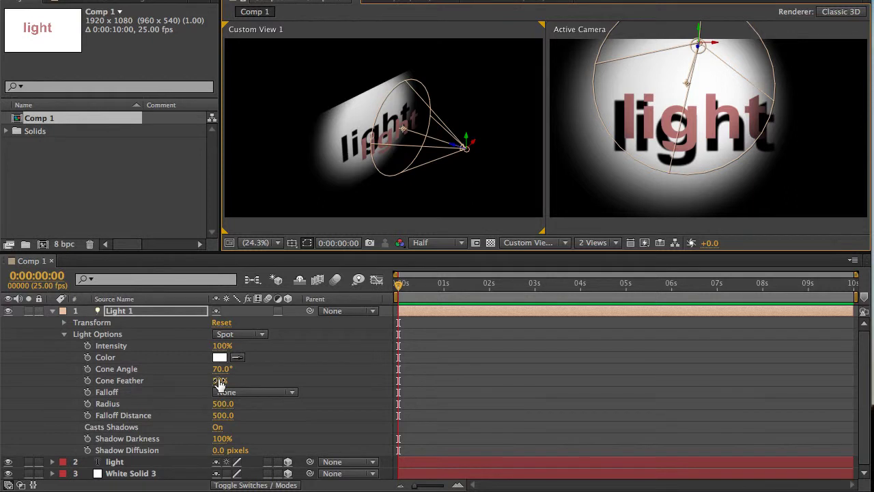
Step: Drop Light 1's Cone Feather to 1% to compare, then raise it to 55%
mouse_move(220, 383)
left_mouse_down()
mouse_move(199, 382)
mouse_move(291, 386)
mouse_move(212, 380)
left_mouse_up()
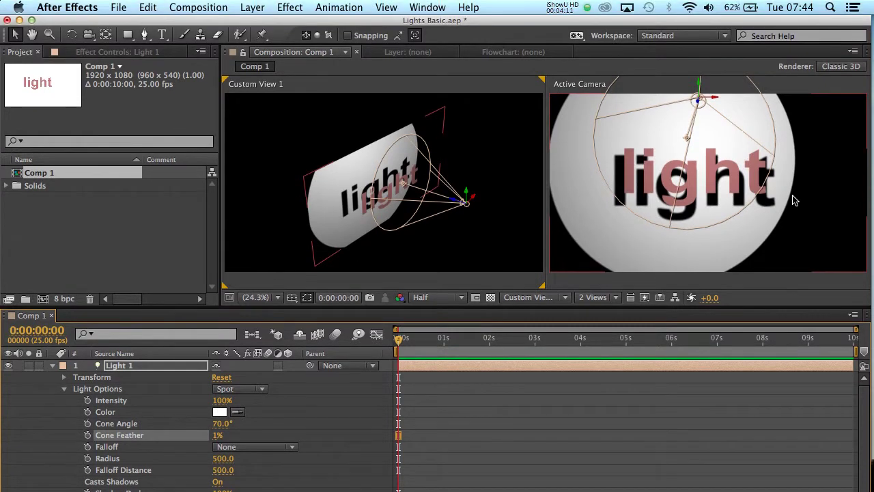
left_click(794, 200)
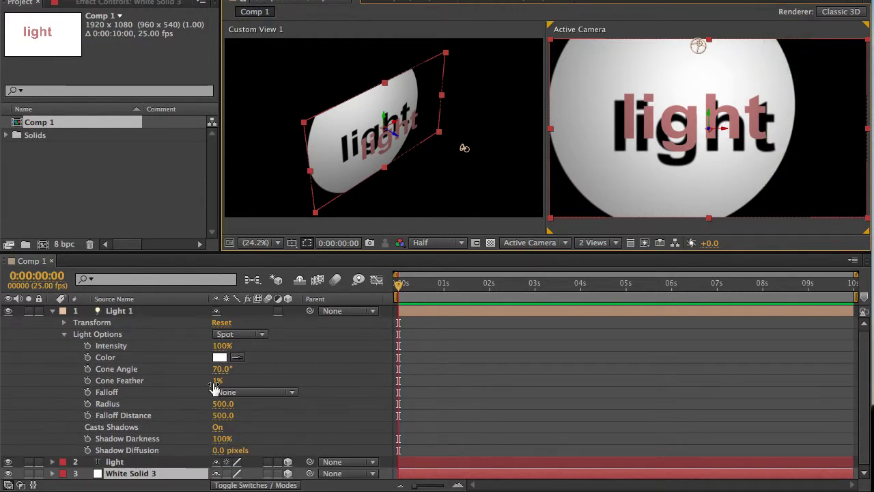
left_click_drag(217, 380, 247, 380)
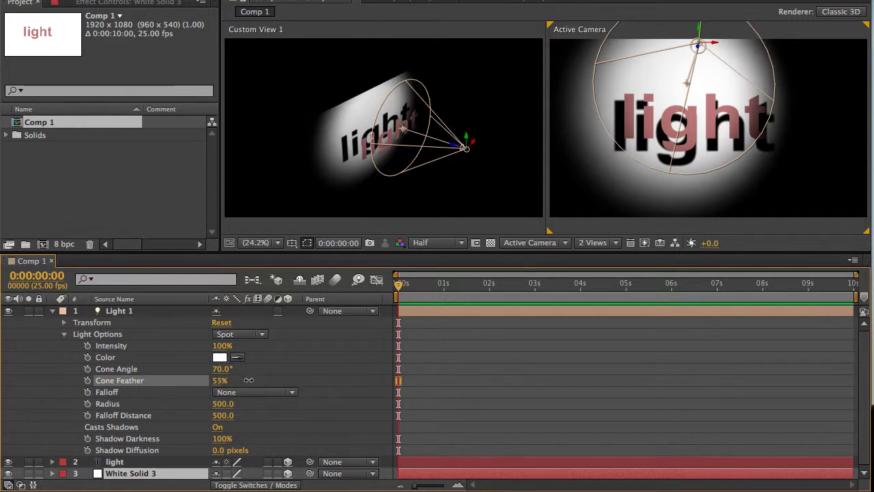
left_click_drag(249, 380, 248, 383)
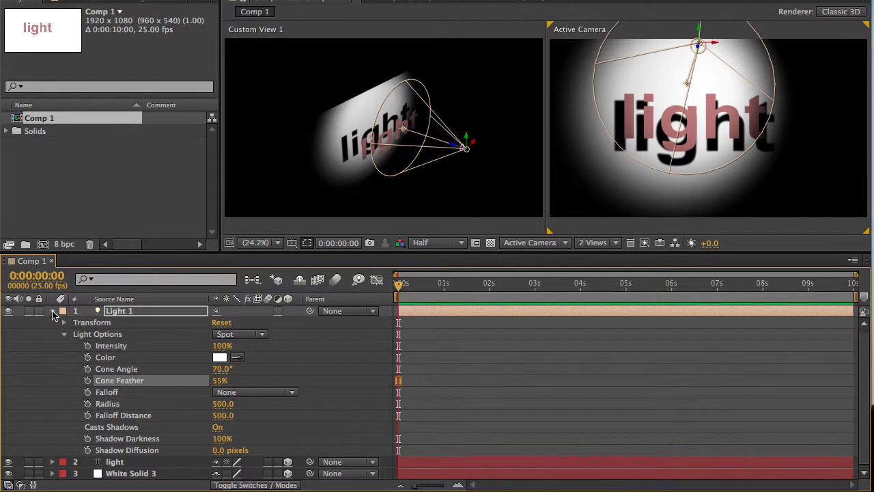
Step: Collapse Light 1's properties in the timeline
left_click(53, 311)
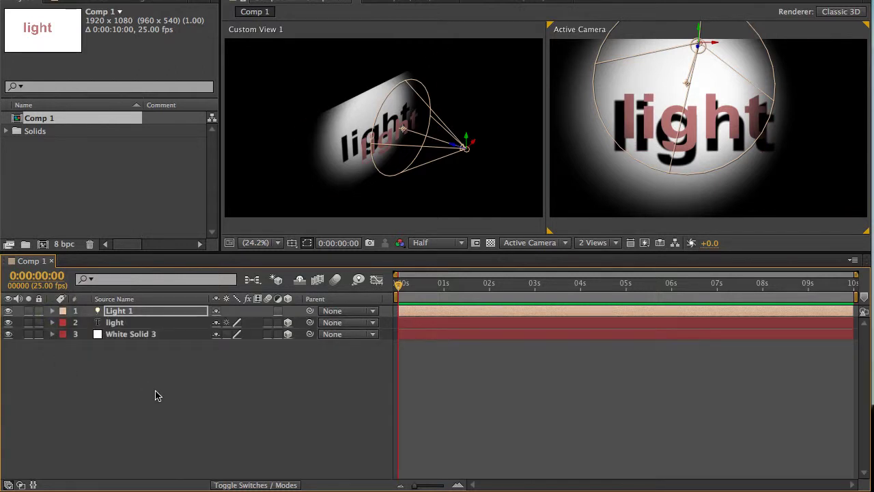